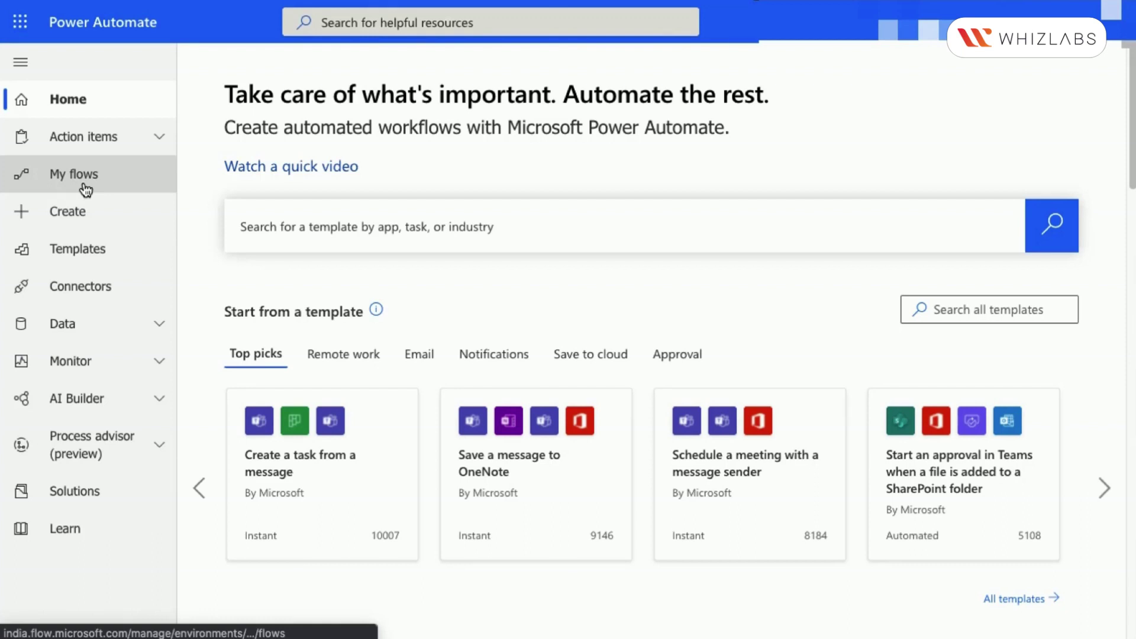
# Go to the Create page from the Power Automate home page.
pyautogui.click(75, 215)
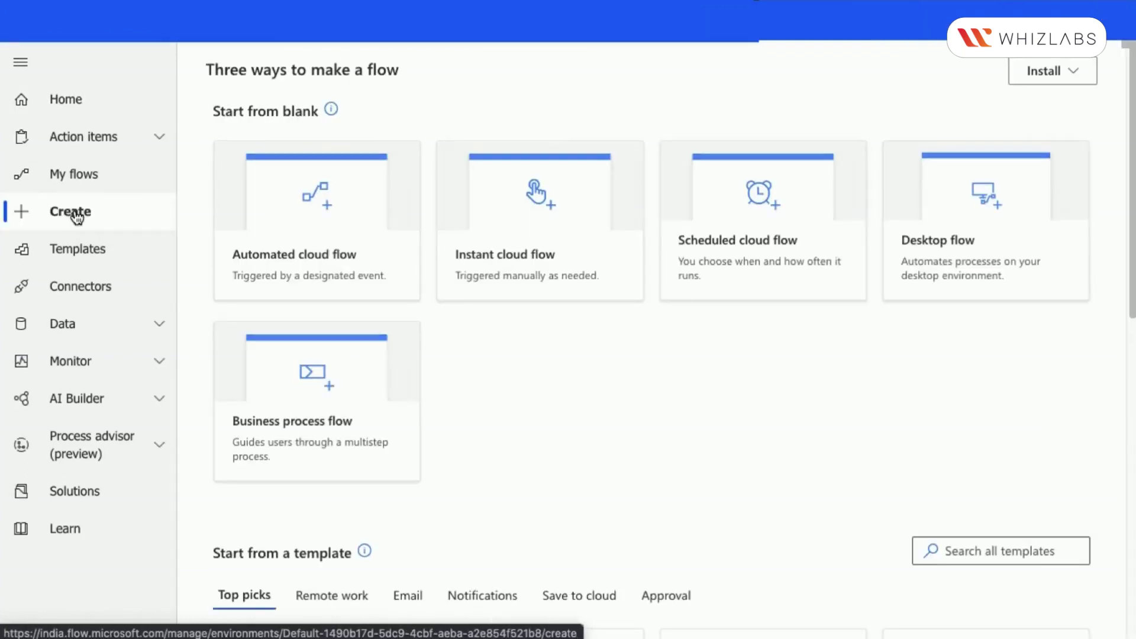
# Create an instant cloud flow named 'Calculate Rate' using the 'Manually trigger a flow' trigger.
pyautogui.click(480, 225)
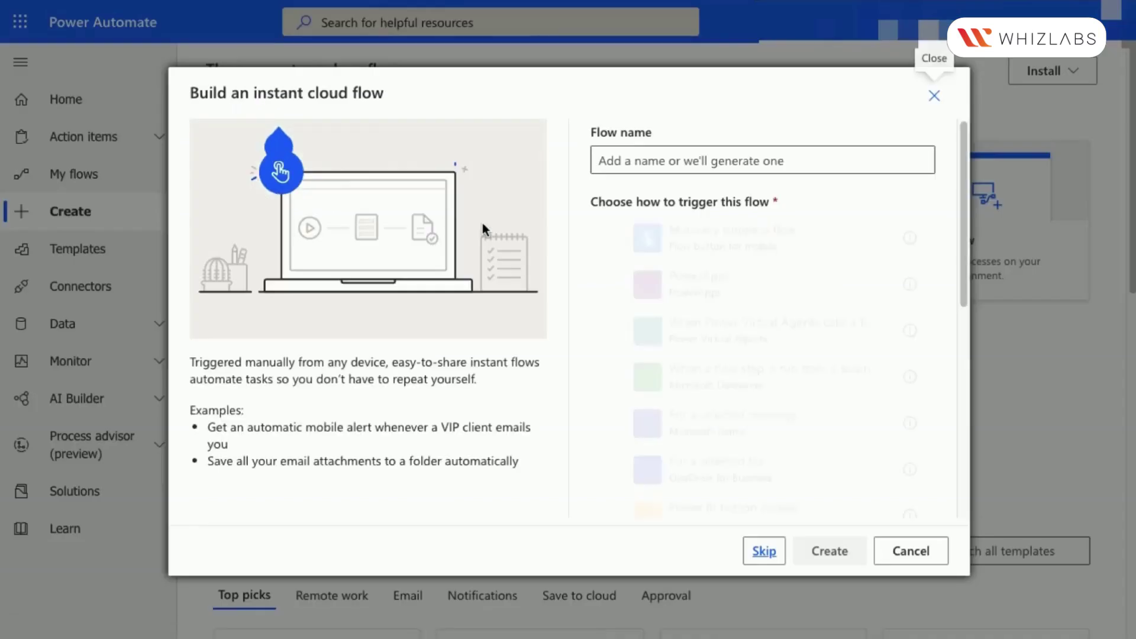
pyautogui.click(601, 158)
pyautogui.write('Calculate Rate')
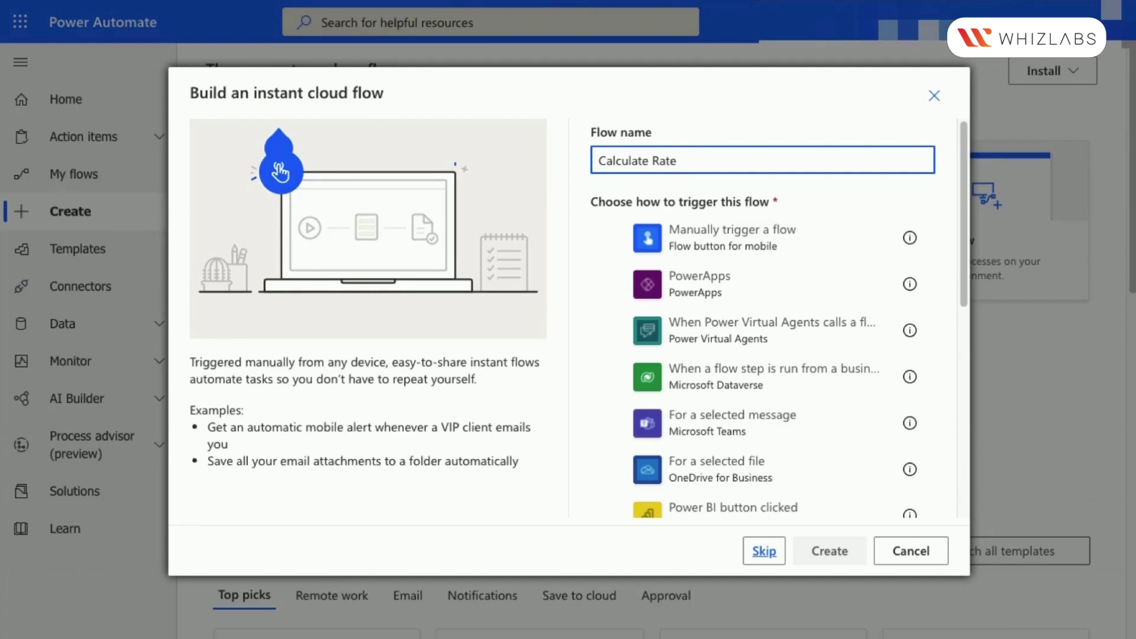
pyautogui.click(658, 234)
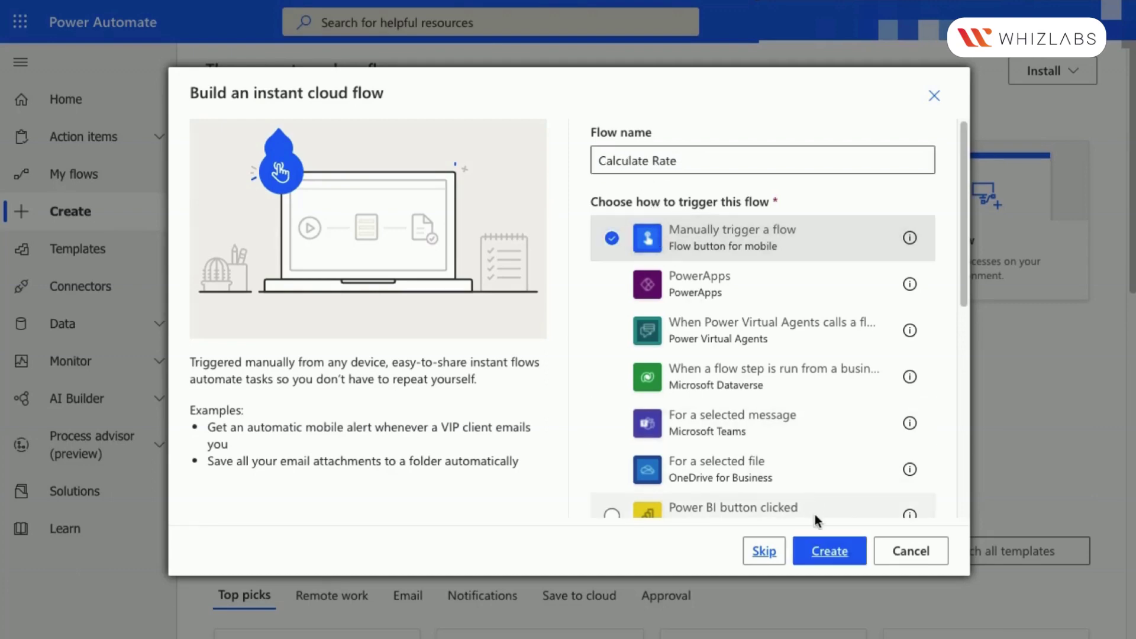
pyautogui.click(819, 545)
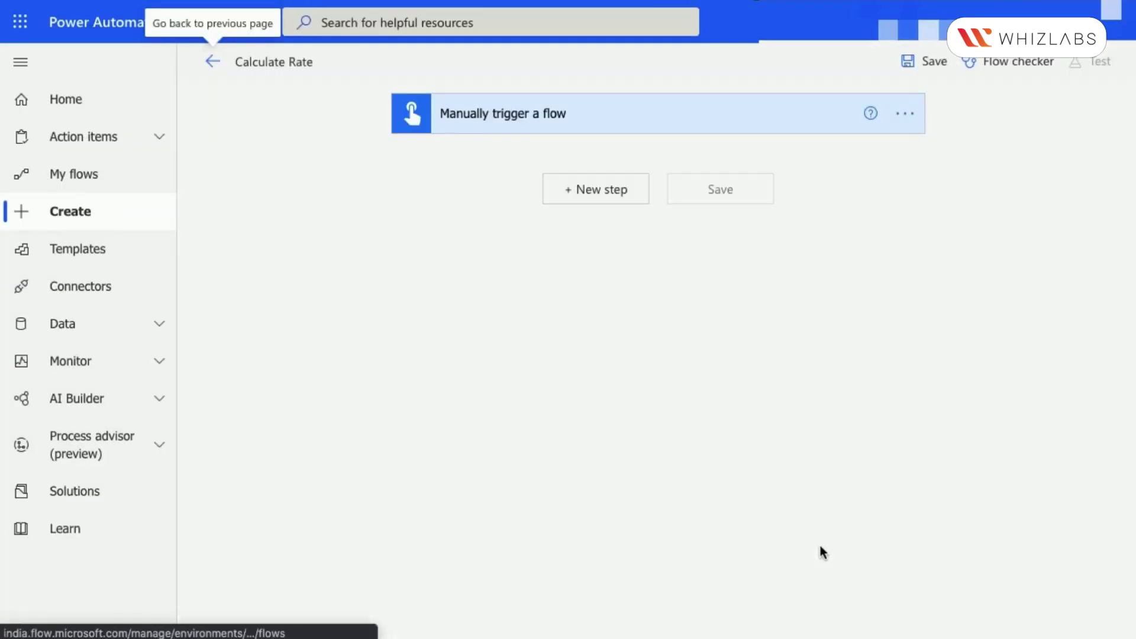
# Add a number input titled 'Number of Items' to the manual trigger.
pyautogui.click(591, 127)
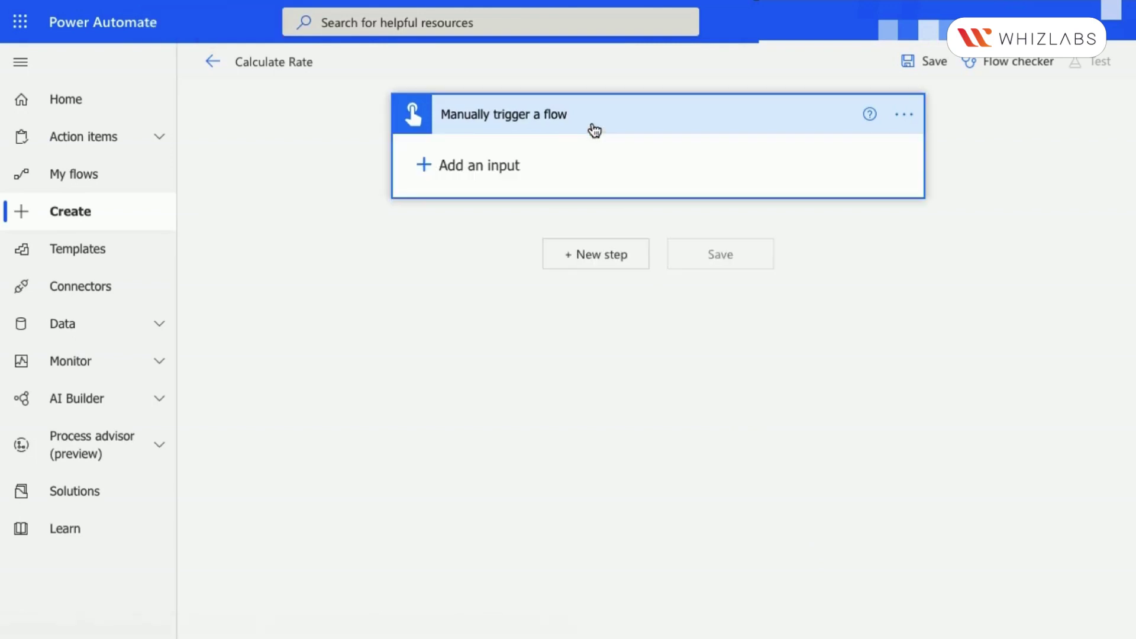
pyautogui.click(499, 165)
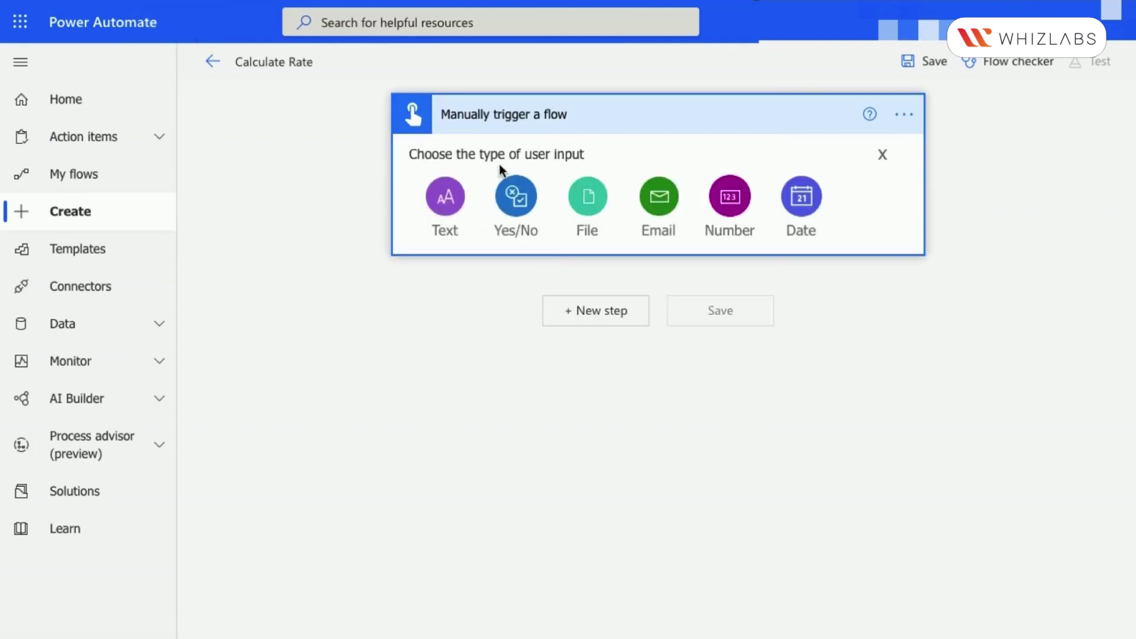
pyautogui.click(726, 199)
pyautogui.click(531, 155)
pyautogui.write('Number')
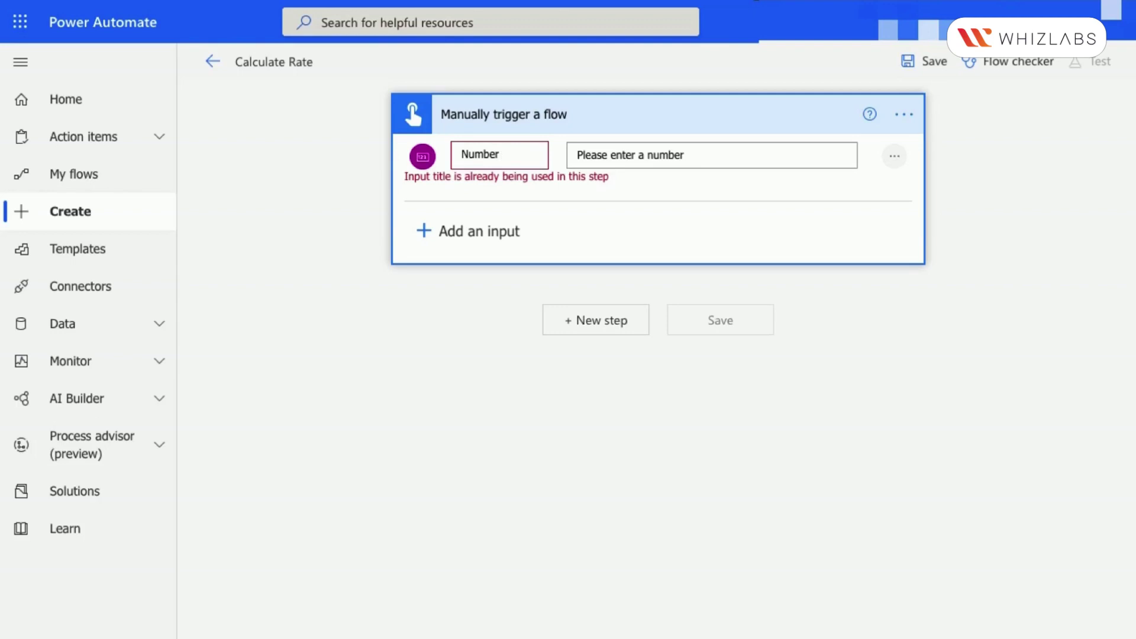
pyautogui.write(' of Items')
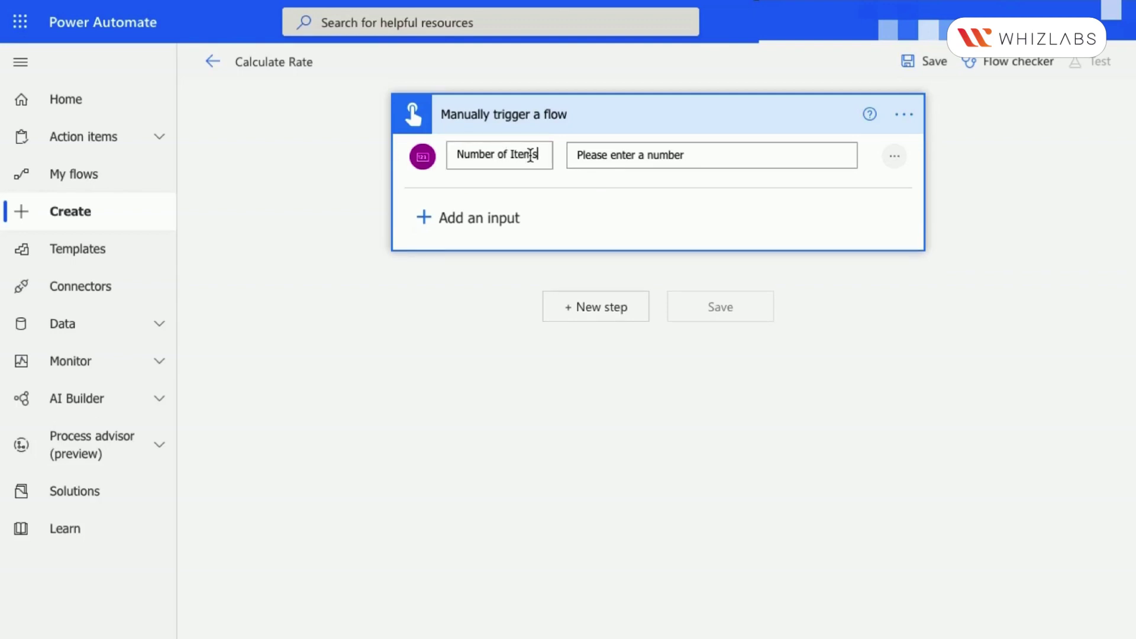
# Add a second number input titled 'Cost of 1 Item', replacing the default title.
pyautogui.click(495, 220)
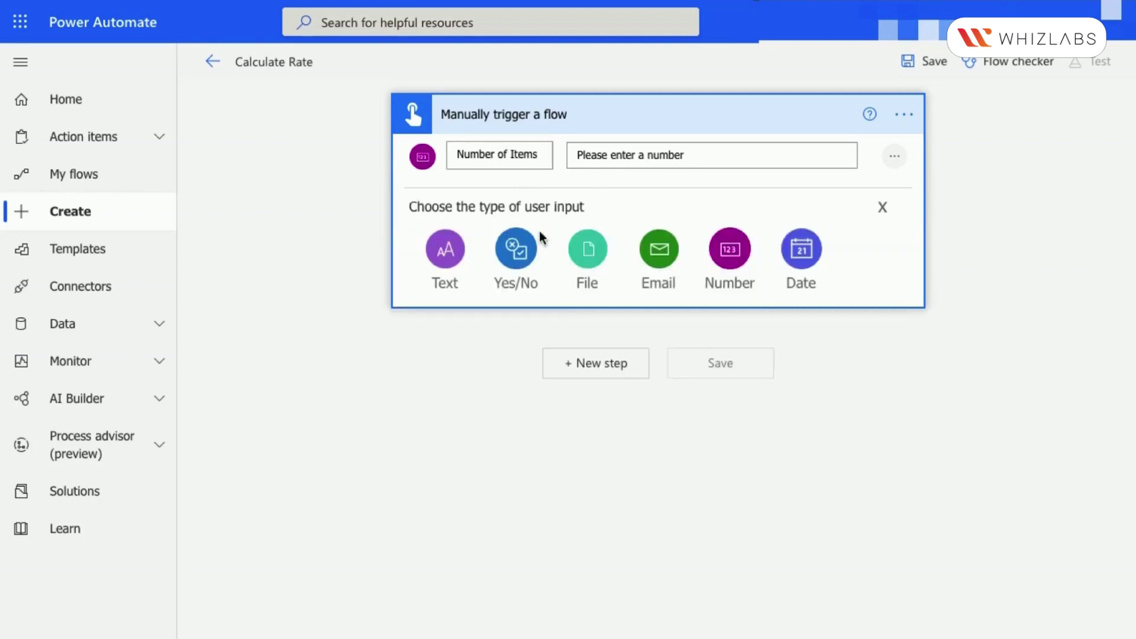
pyautogui.click(712, 253)
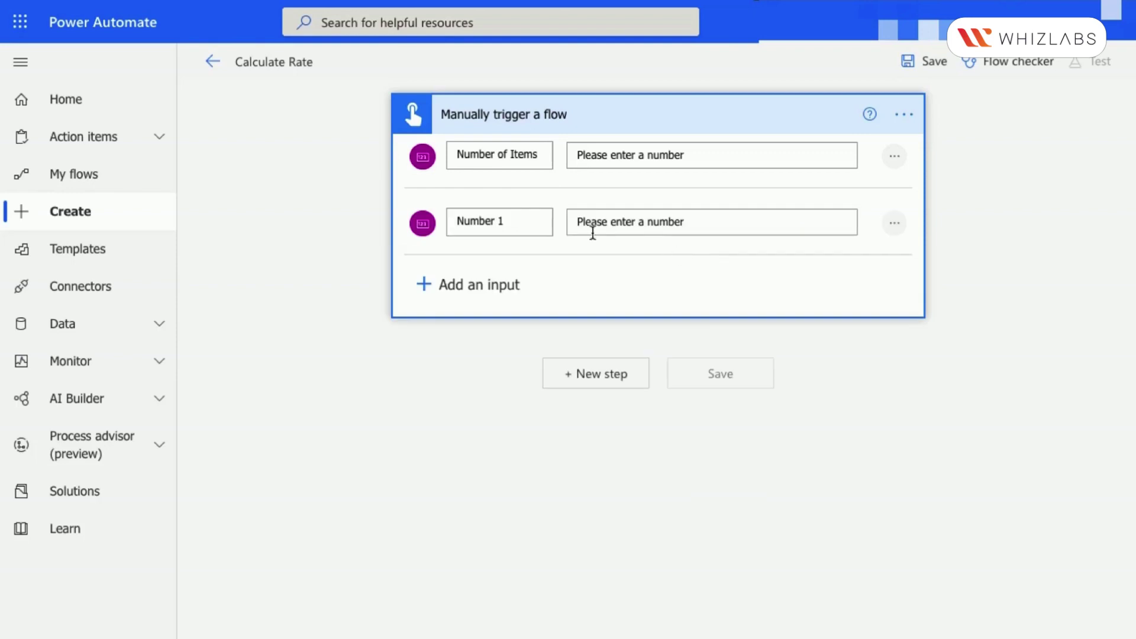
pyautogui.click(524, 224)
pyautogui.hotkey('ctrl', 'a')
pyautogui.write('Cost of 1 Item')
# Add a Compose action as a new step after the trigger.
pyautogui.click(591, 374)
pyautogui.click(540, 243)
pyautogui.write('comp')
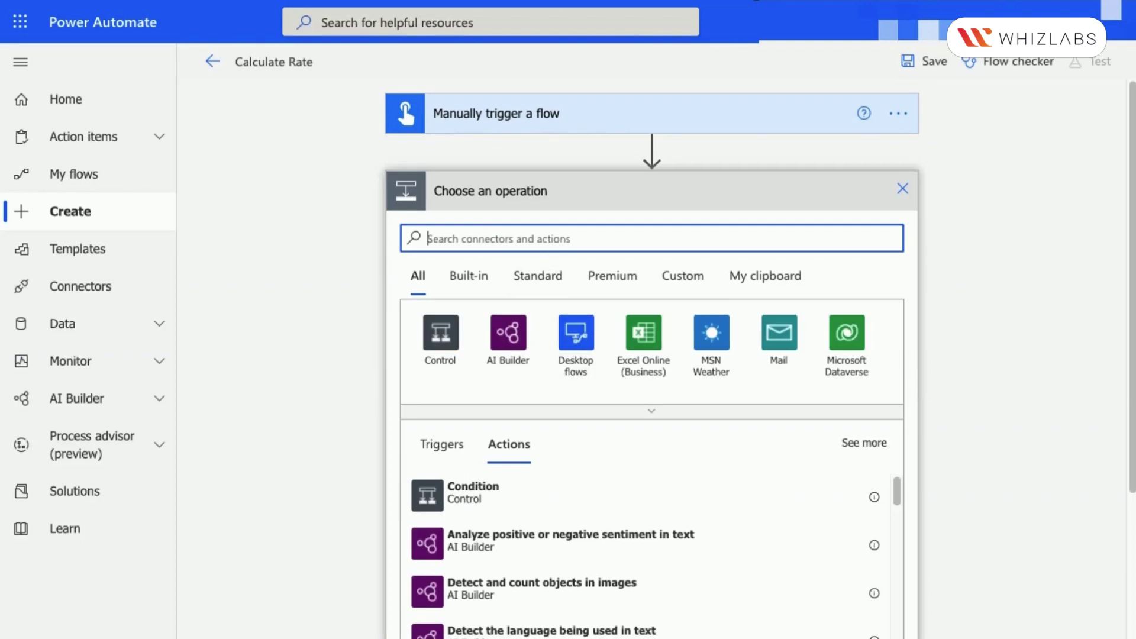
pyautogui.write('ose')
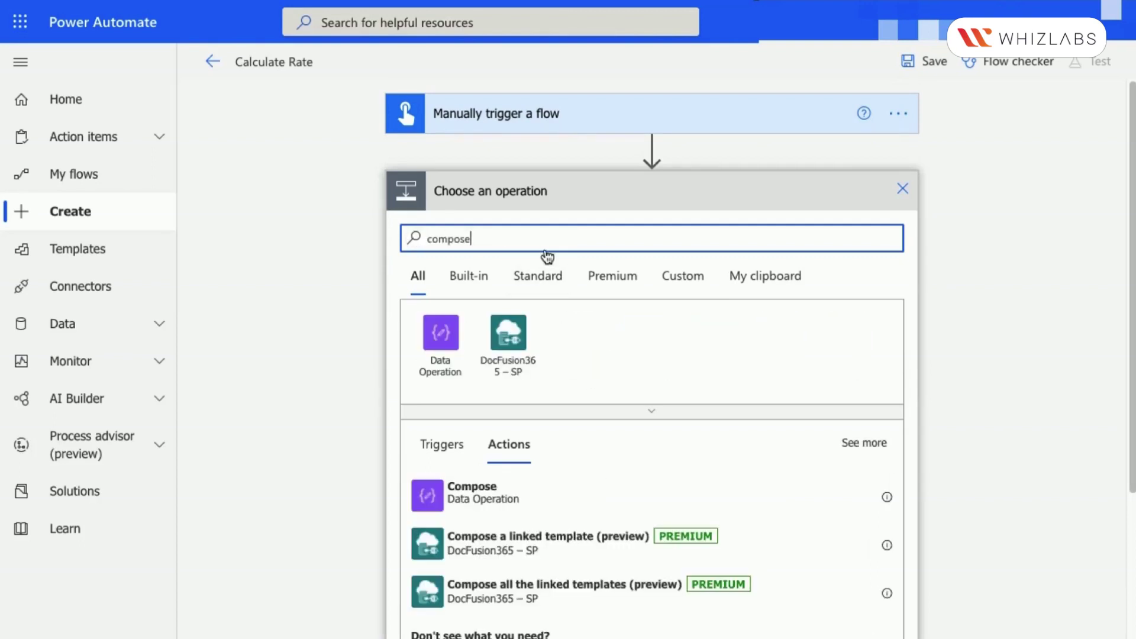
pyautogui.click(496, 491)
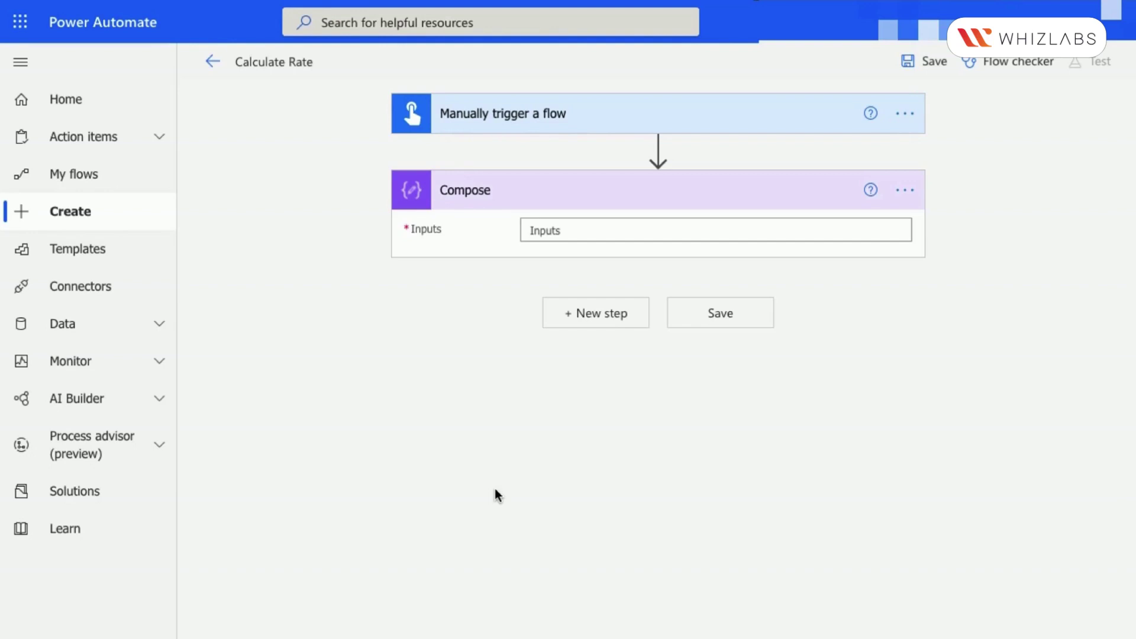
# Set Compose's input to a mul() expression of Number of Items and Cost of 1 Item.
pyautogui.click(576, 230)
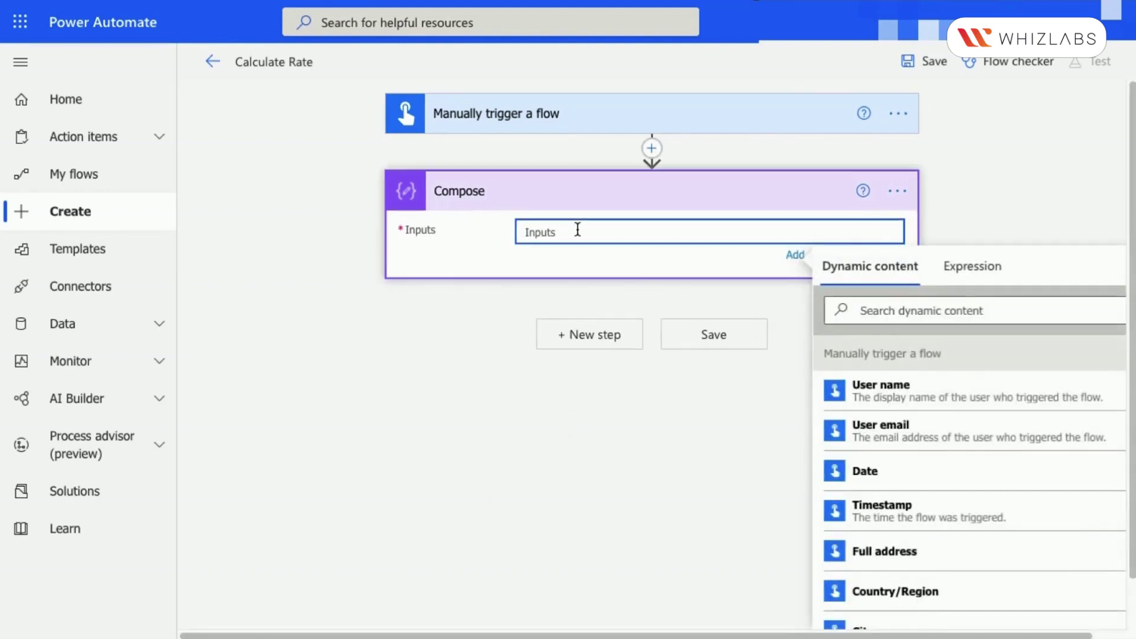
pyautogui.click(959, 283)
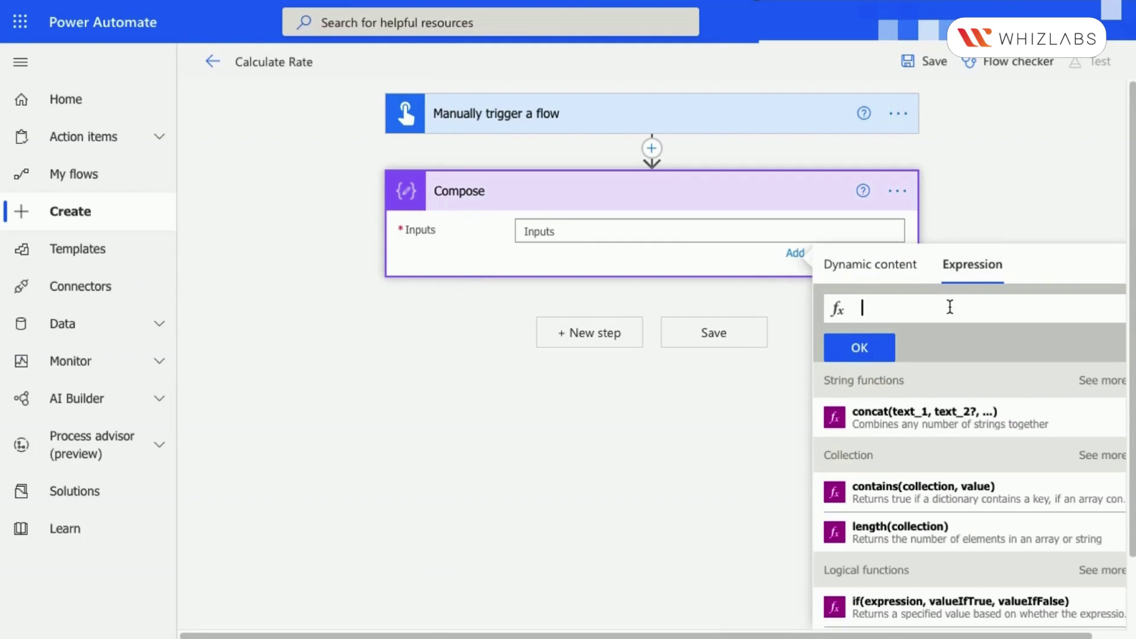
pyautogui.write('miu')
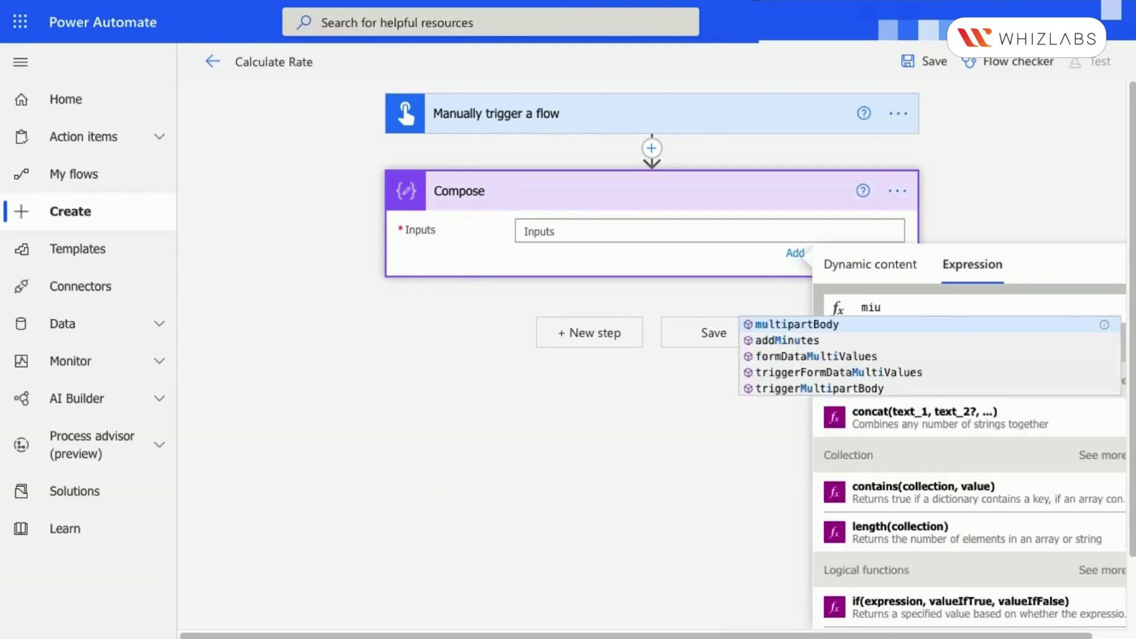
pyautogui.press('BackSpace')
pyautogui.press('BackSpace')
pyautogui.write('ul')
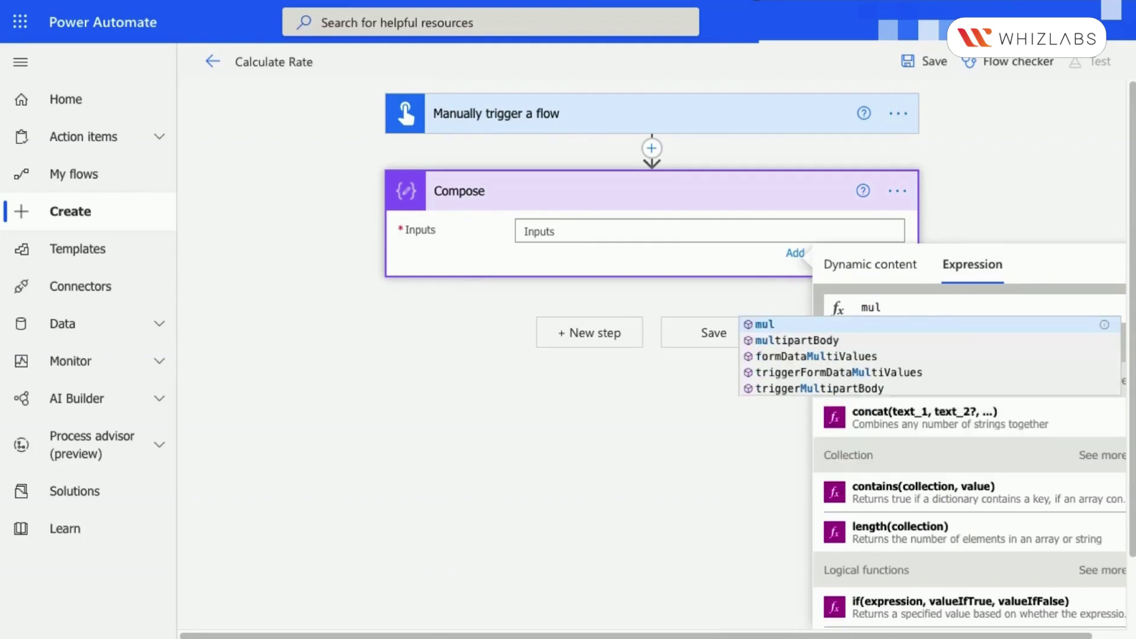
pyautogui.write('(')
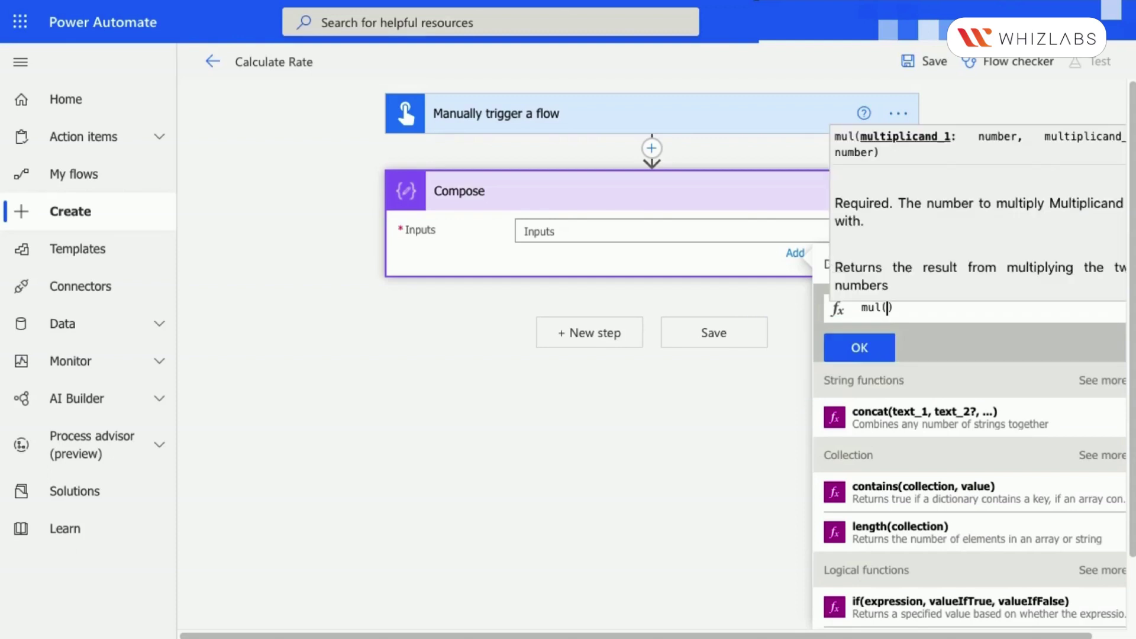
pyautogui.click(822, 269)
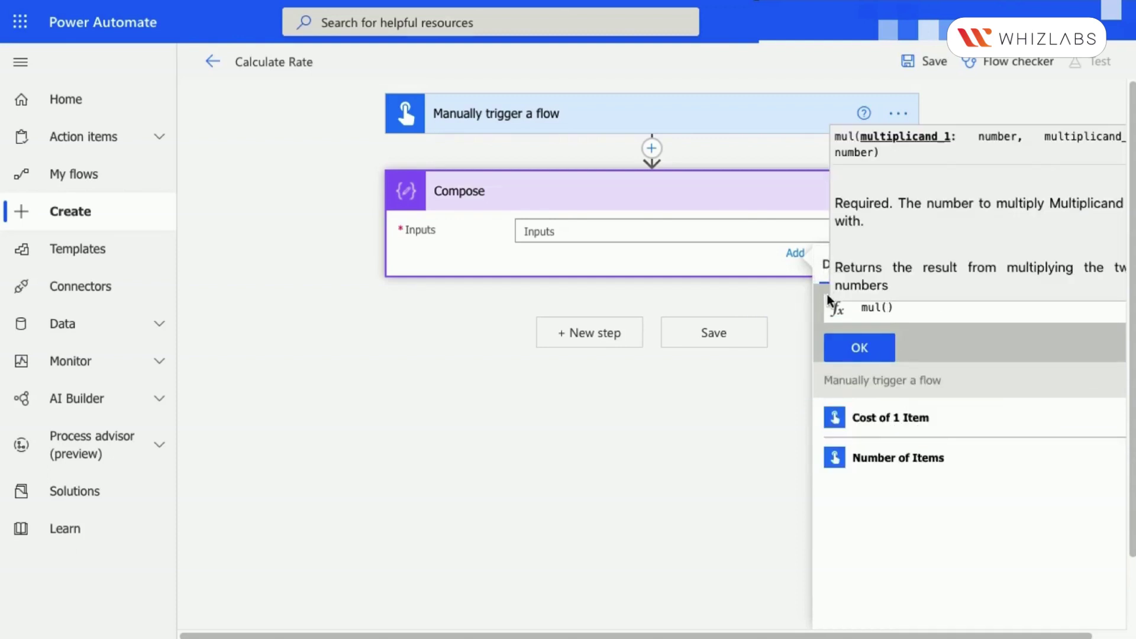
pyautogui.click(869, 457)
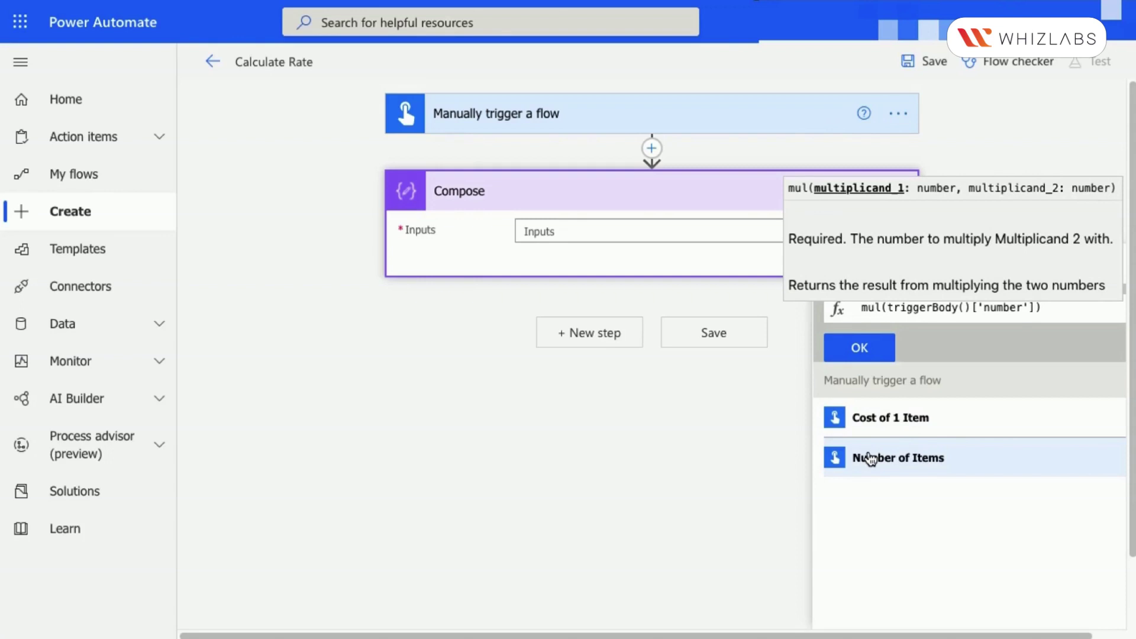
pyautogui.click(869, 430)
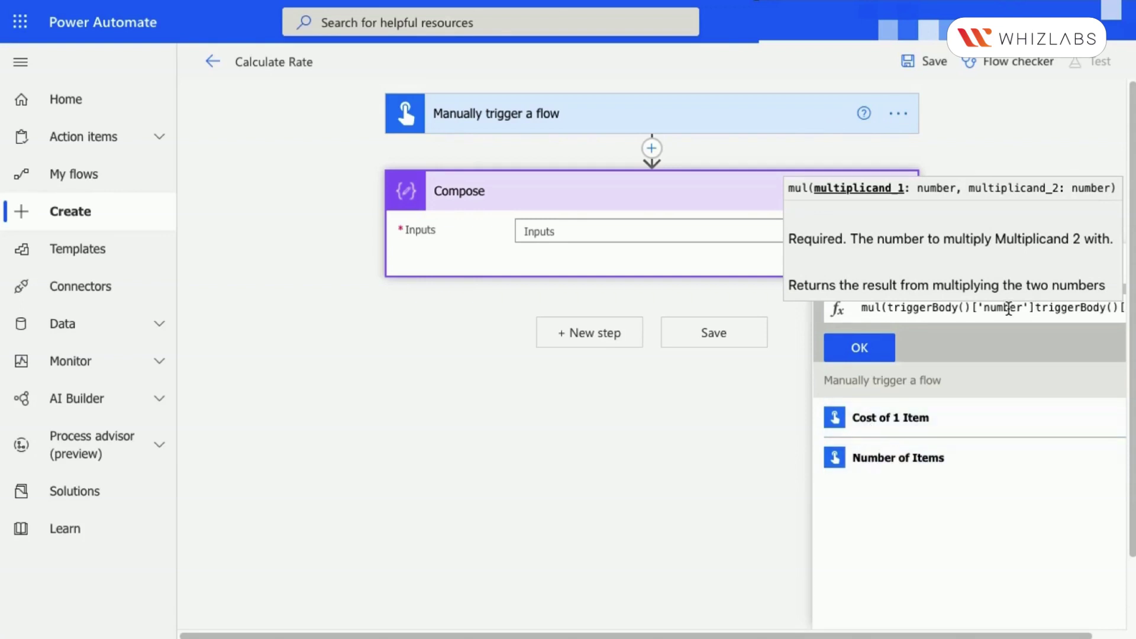
pyautogui.click(1034, 309)
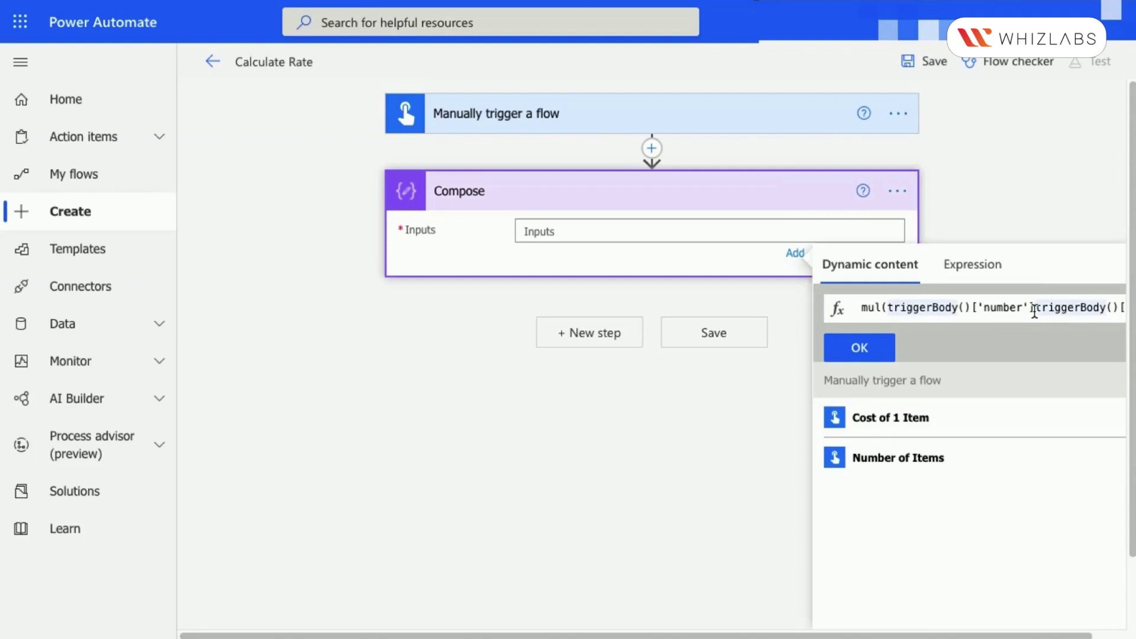
pyautogui.write(',')
pyautogui.click(894, 346)
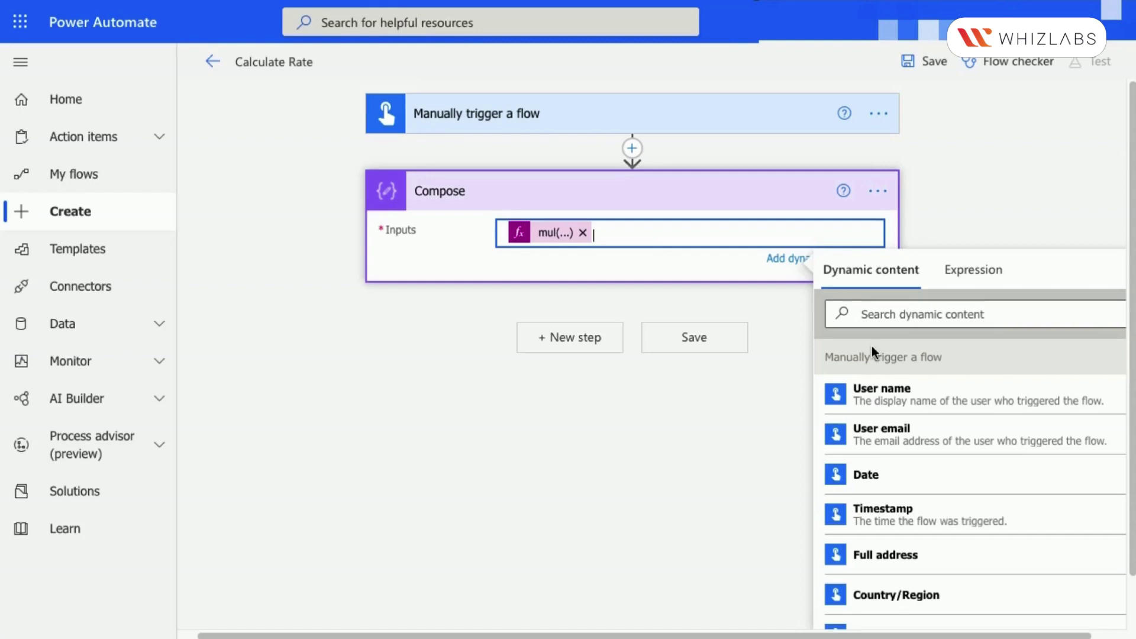
# Add a second Compose action as the next step after Compose.
pyautogui.click(598, 337)
pyautogui.write('coms')
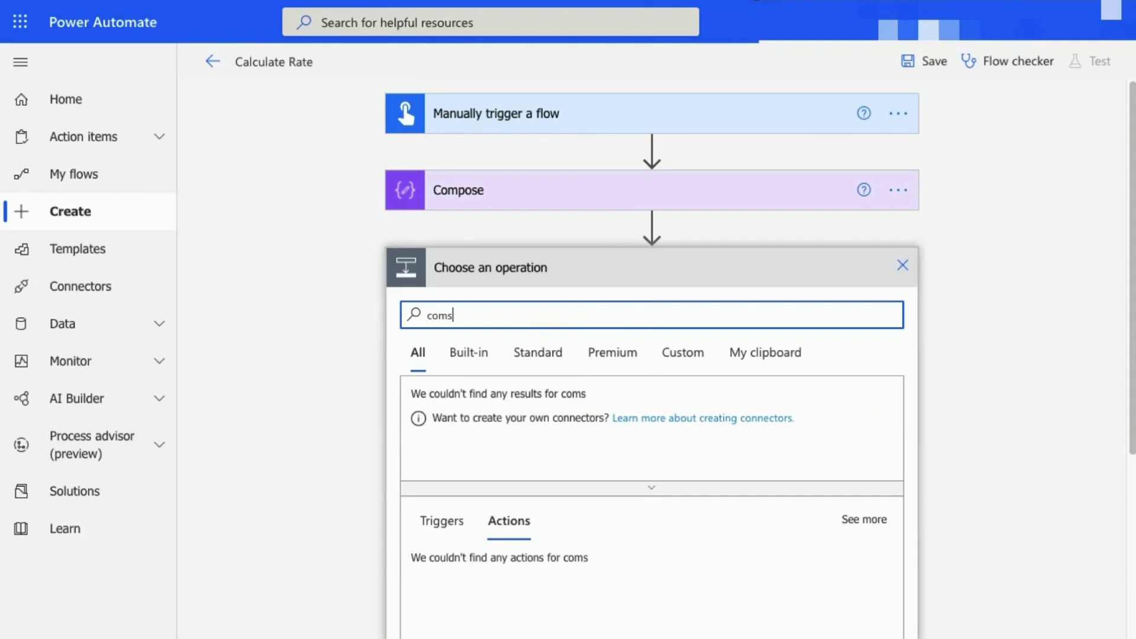
pyautogui.write('o')
pyautogui.press('BackSpace')
pyautogui.press('BackSpace')
pyautogui.write('po')
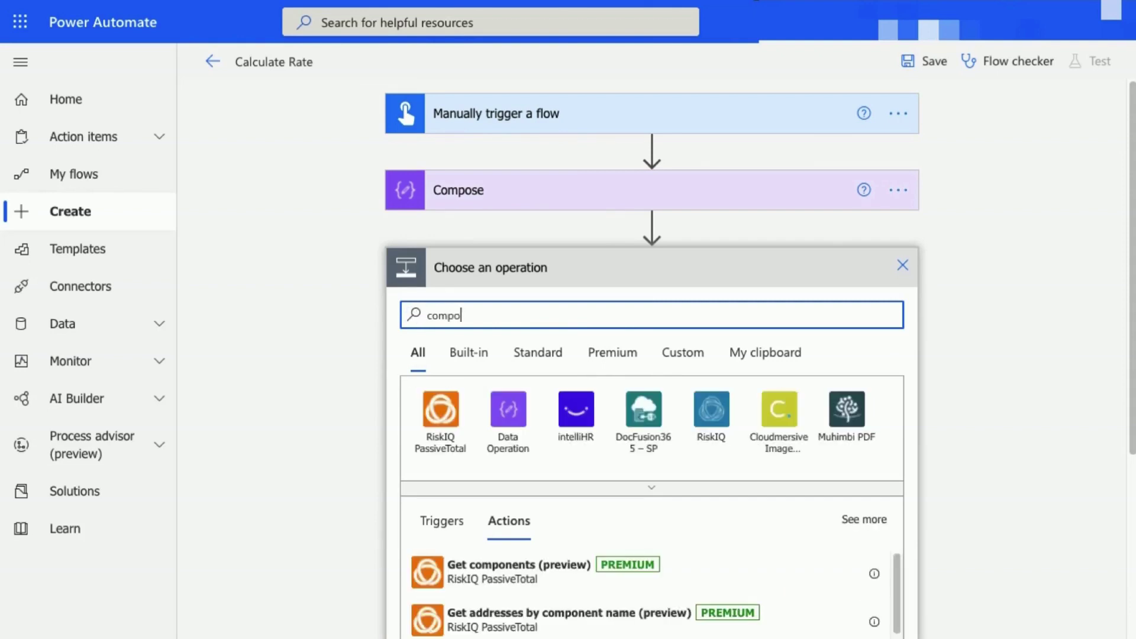
pyautogui.write('se')
pyautogui.click(525, 568)
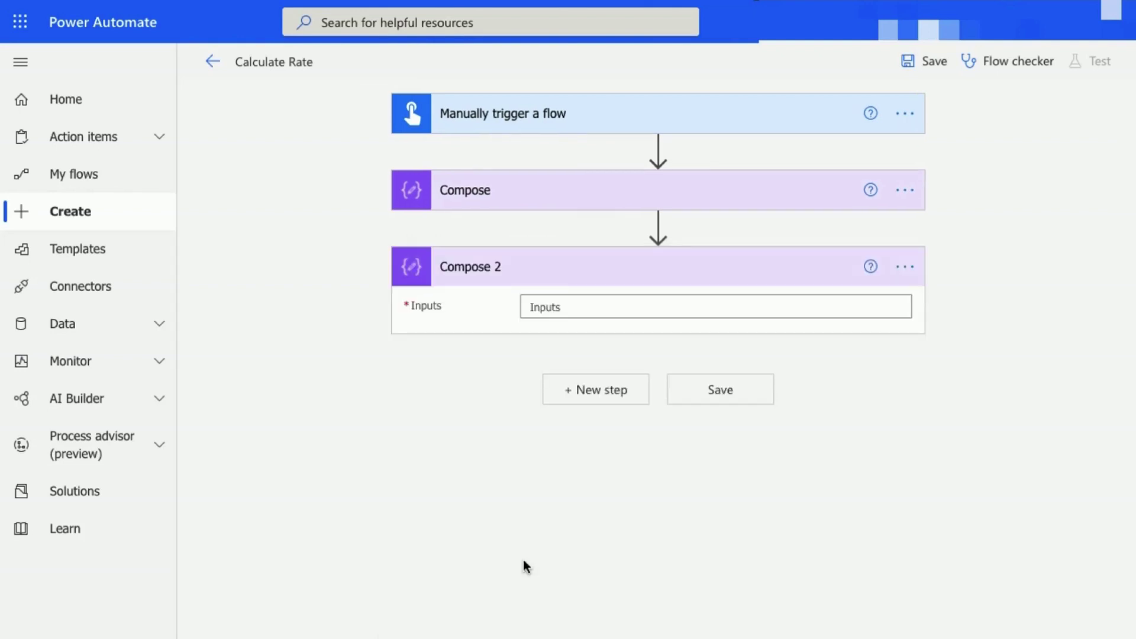
# Start Compose 2's input expression with formatNumber applied to the Compose output.
pyautogui.click(564, 306)
pyautogui.click(967, 352)
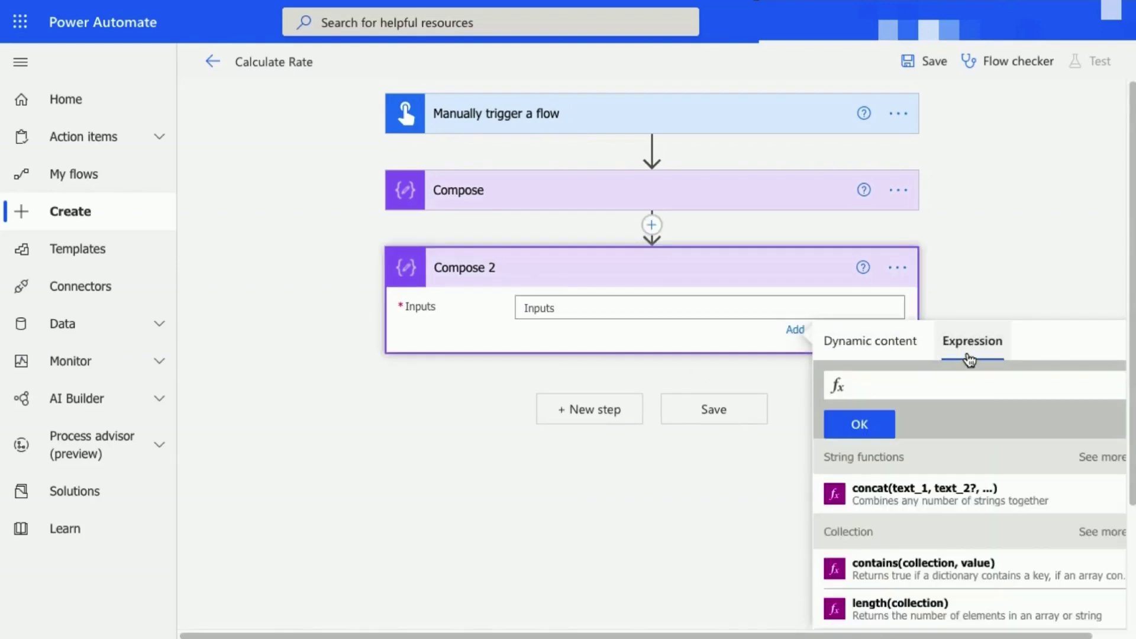
pyautogui.write('for')
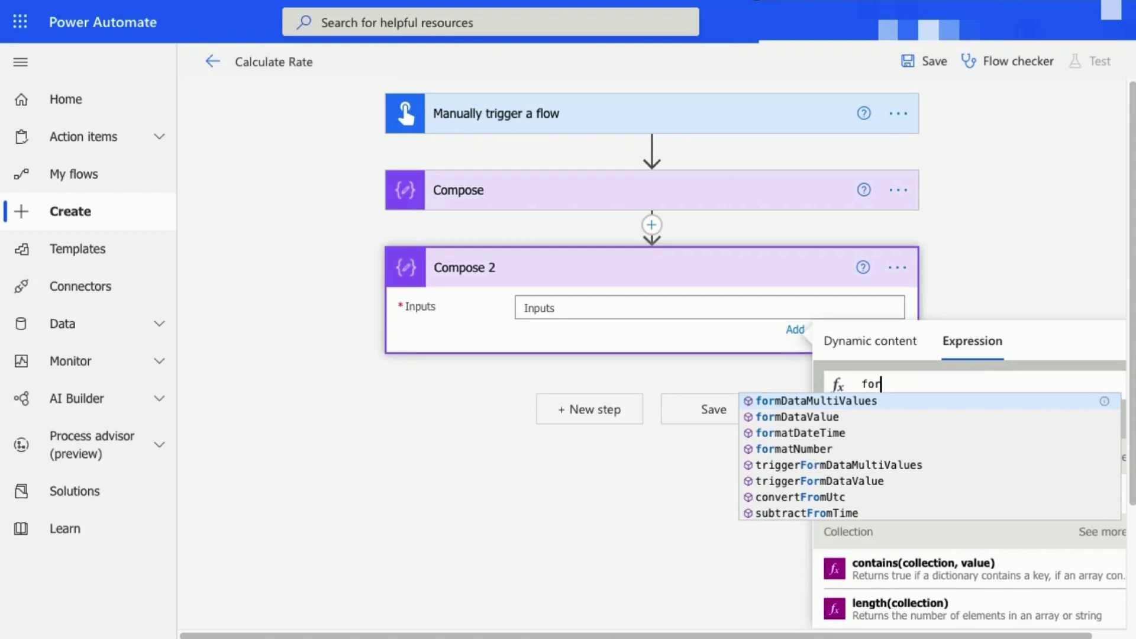
pyautogui.click(849, 451)
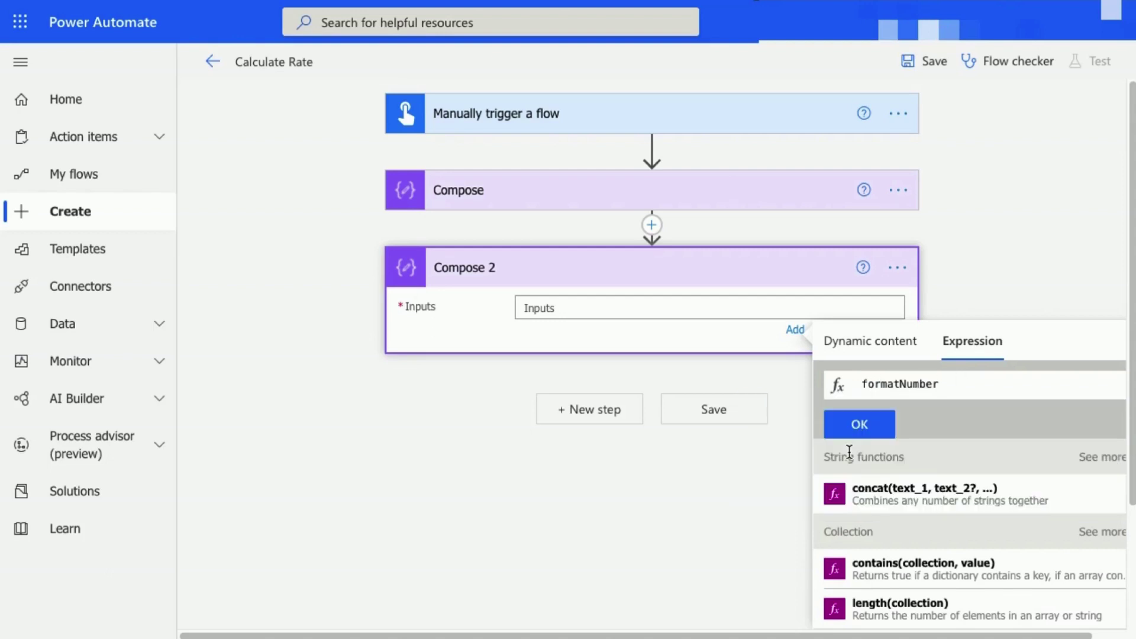
pyautogui.write('()')
pyautogui.click(836, 341)
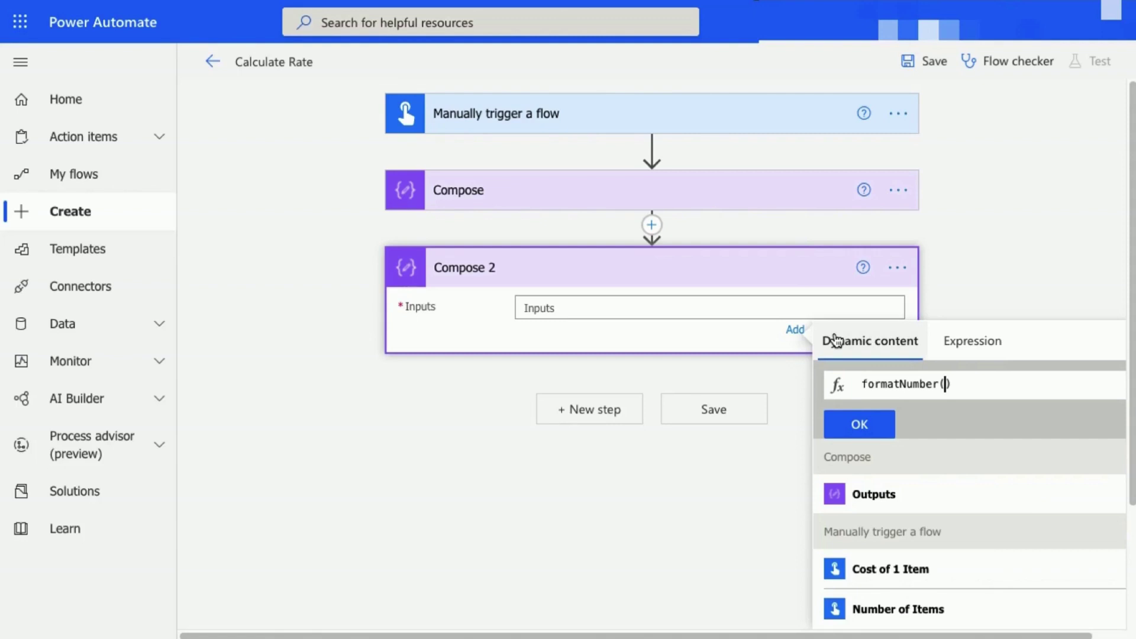
pyautogui.click(862, 495)
pyautogui.click(859, 424)
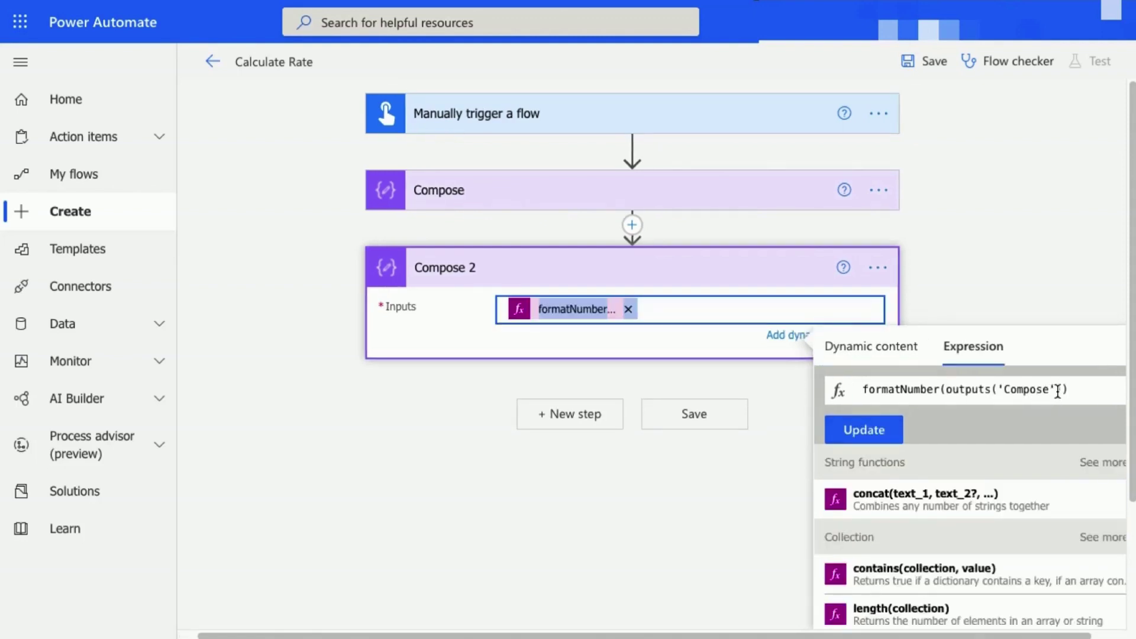
# Add the 'C2' currency format argument, giving formatNumber(outputs('Compose'),'C2'), and apply it.
pyautogui.click(1062, 390)
pyautogui.write(',C')
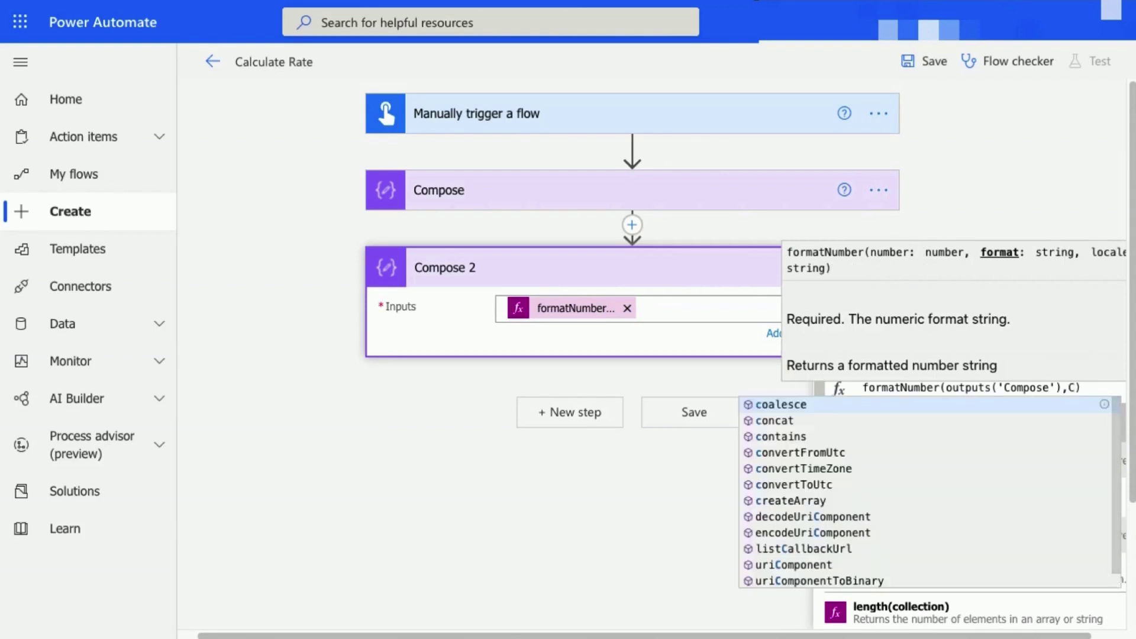
pyautogui.write('2')
pyautogui.click(1067, 389)
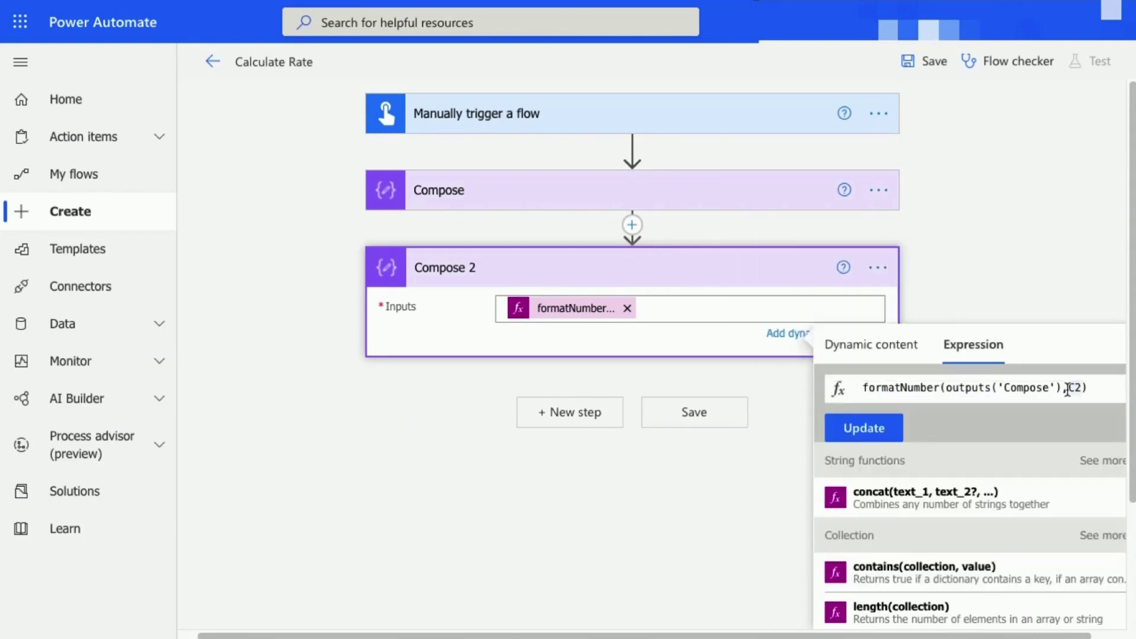
pyautogui.write("'")
pyautogui.press('Right')
pyautogui.press('Right')
pyautogui.write("'")
pyautogui.click(864, 428)
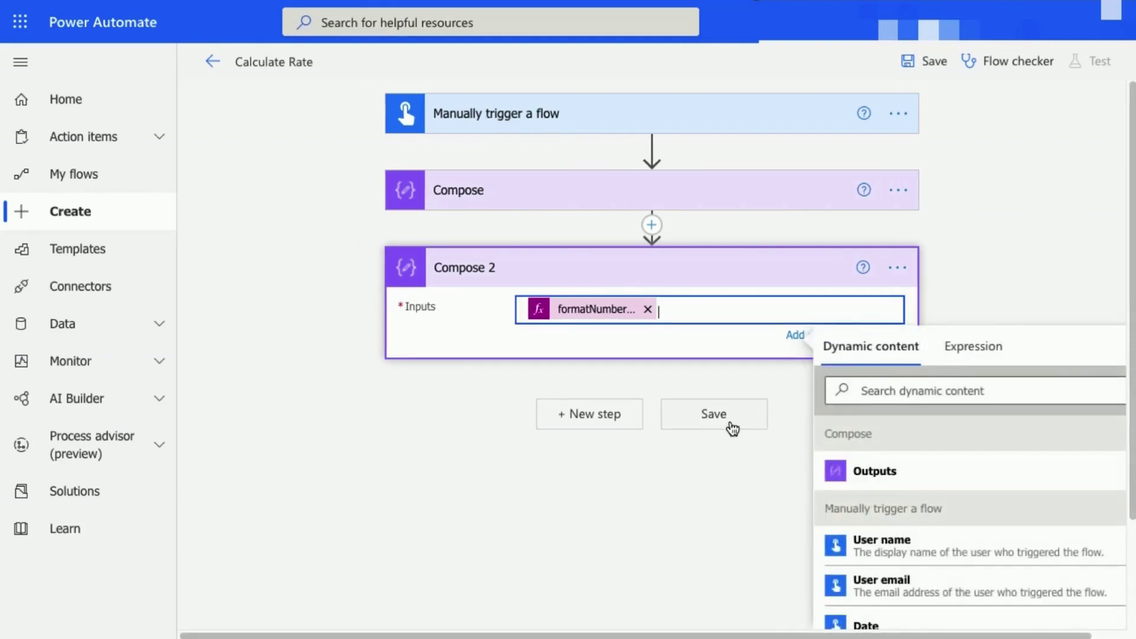
# Save the flow and start a manual test run.
pyautogui.click(733, 425)
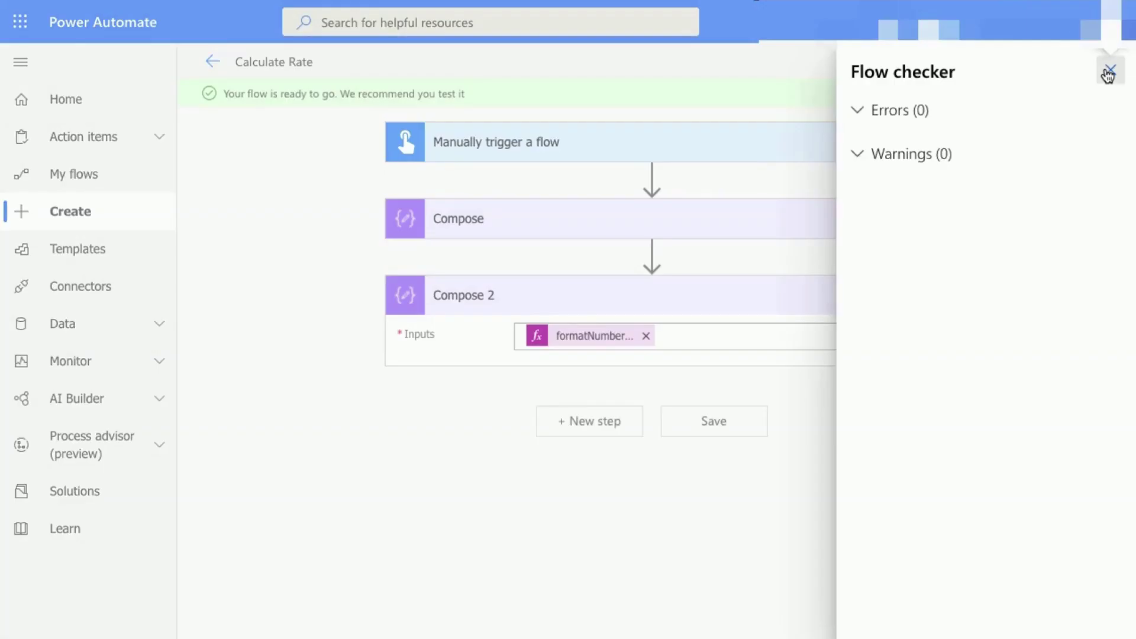
pyautogui.click(1108, 75)
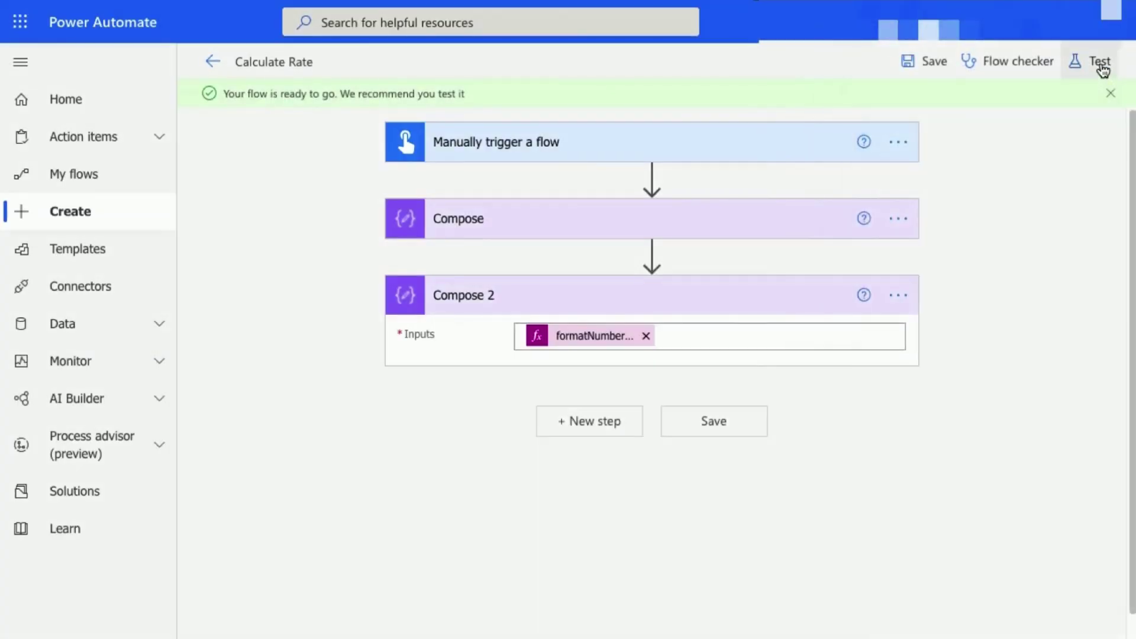
pyautogui.click(1102, 66)
pyautogui.click(884, 114)
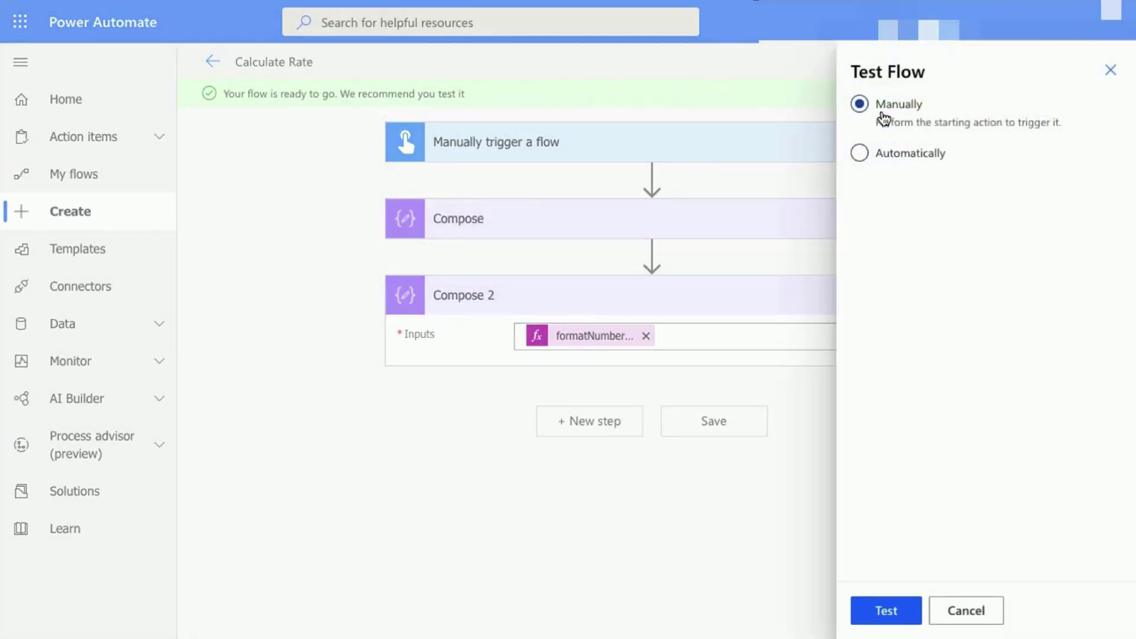
pyautogui.click(874, 610)
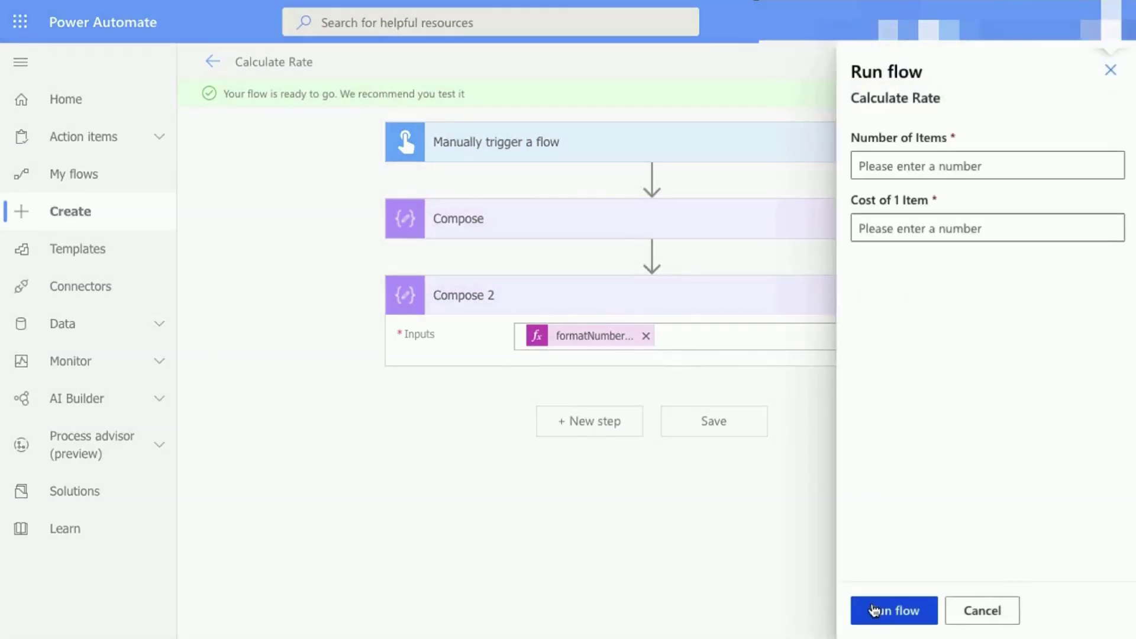
# Run the test with 3 as Number of Items and 10 as Cost of 1 Item.
pyautogui.click(904, 190)
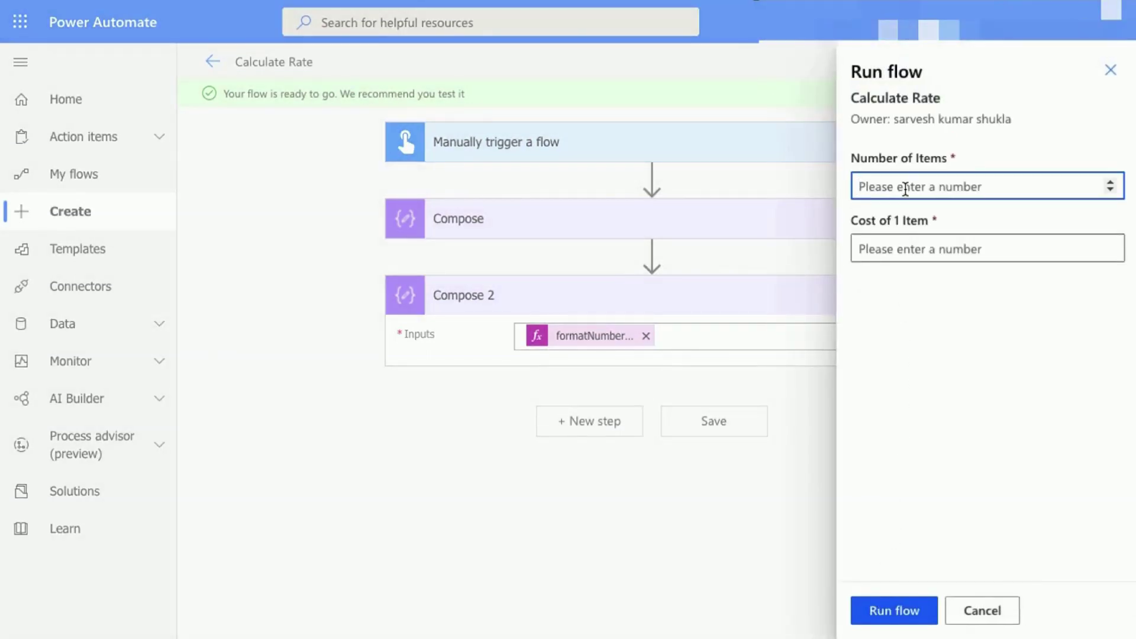
pyautogui.write('3')
pyautogui.press('Tab')
pyautogui.write('10')
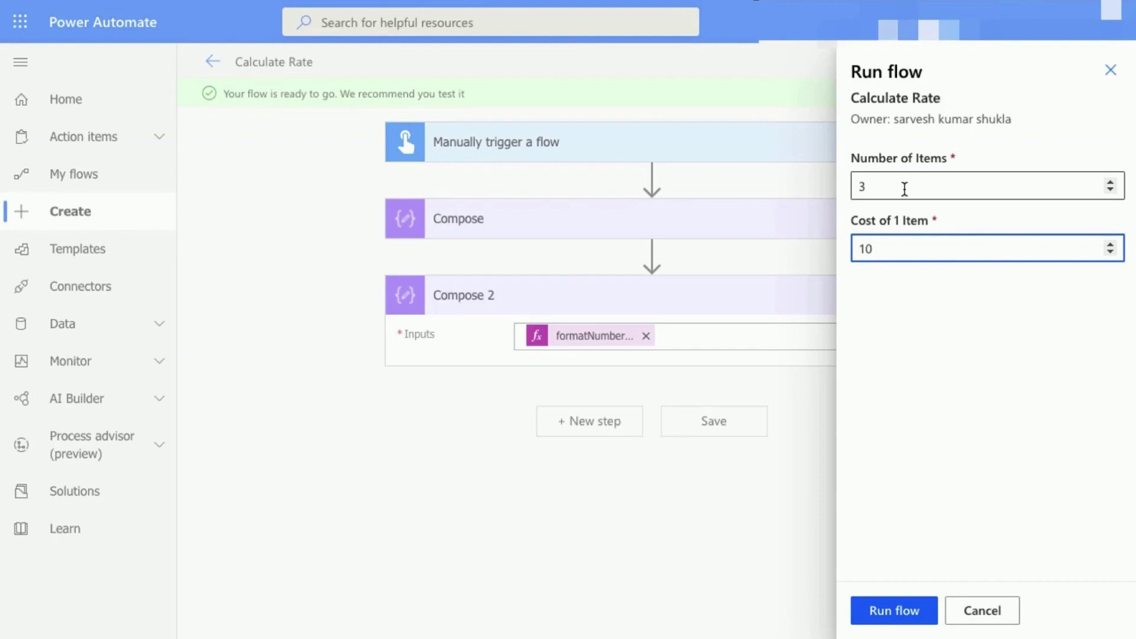
pyautogui.click(876, 606)
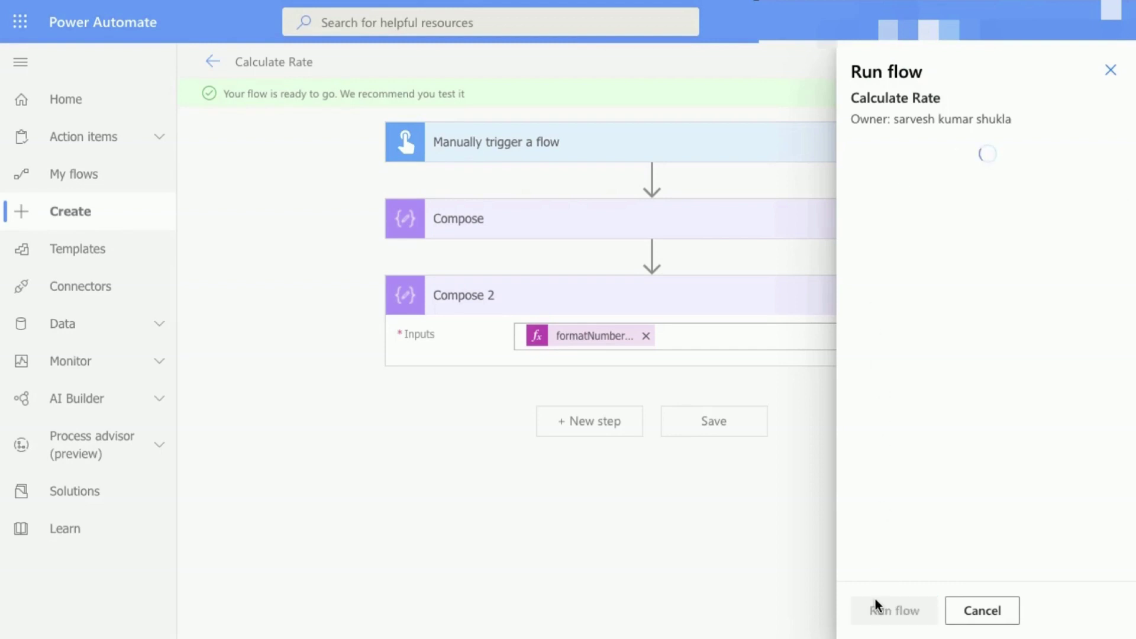
# Expand the Compose and Compose 2 run details to confirm outputs 30 and $30.00.
pyautogui.click(877, 608)
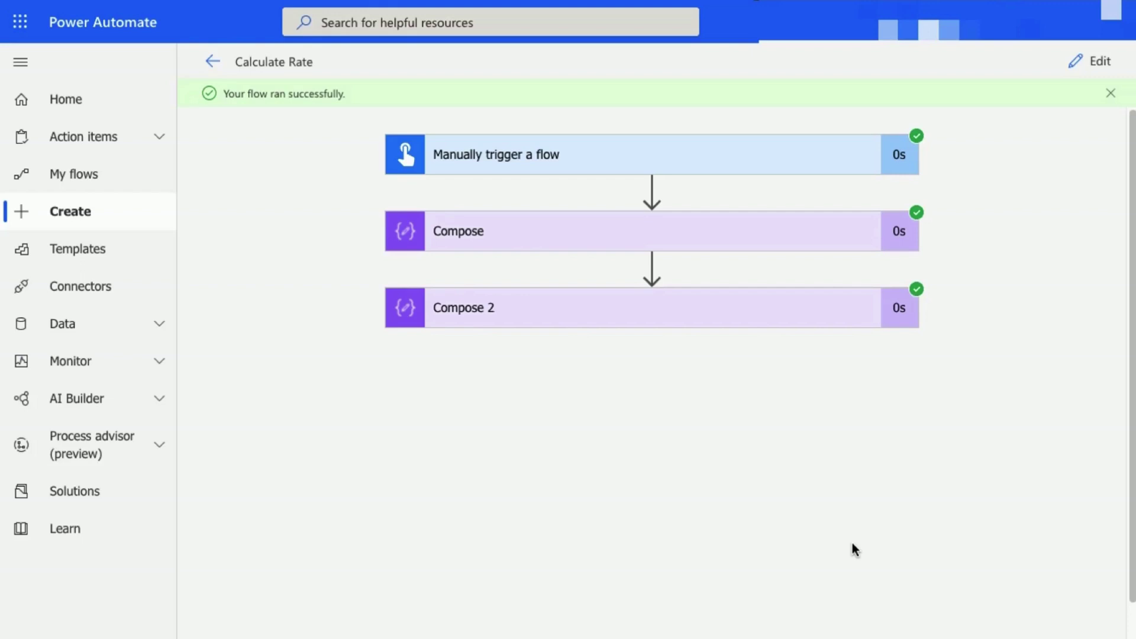
pyautogui.click(709, 247)
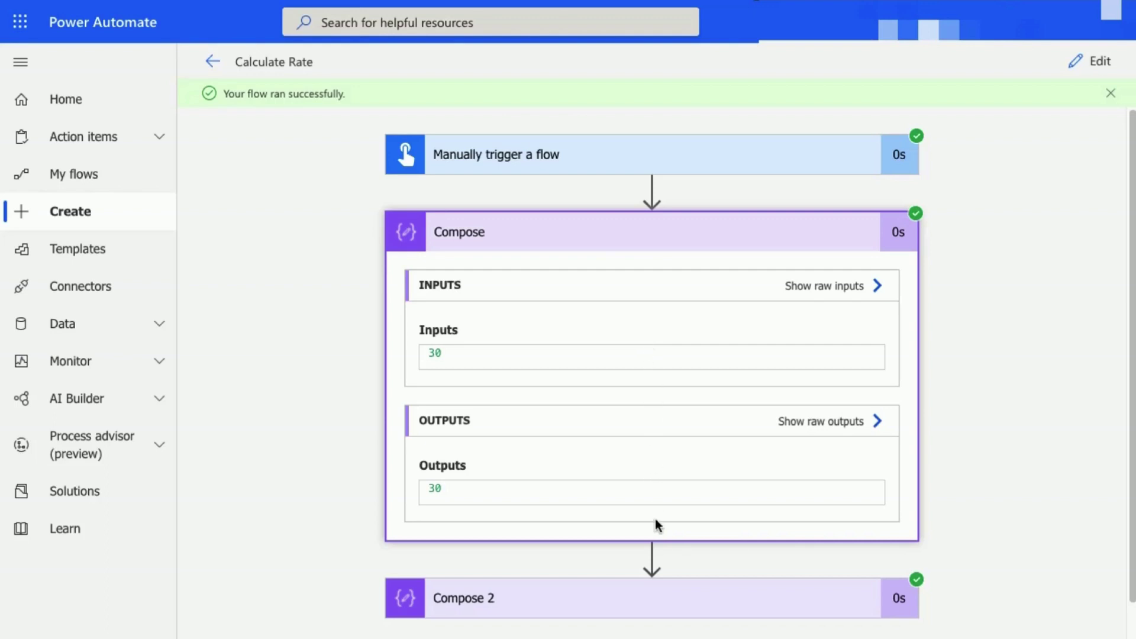
pyautogui.click(667, 602)
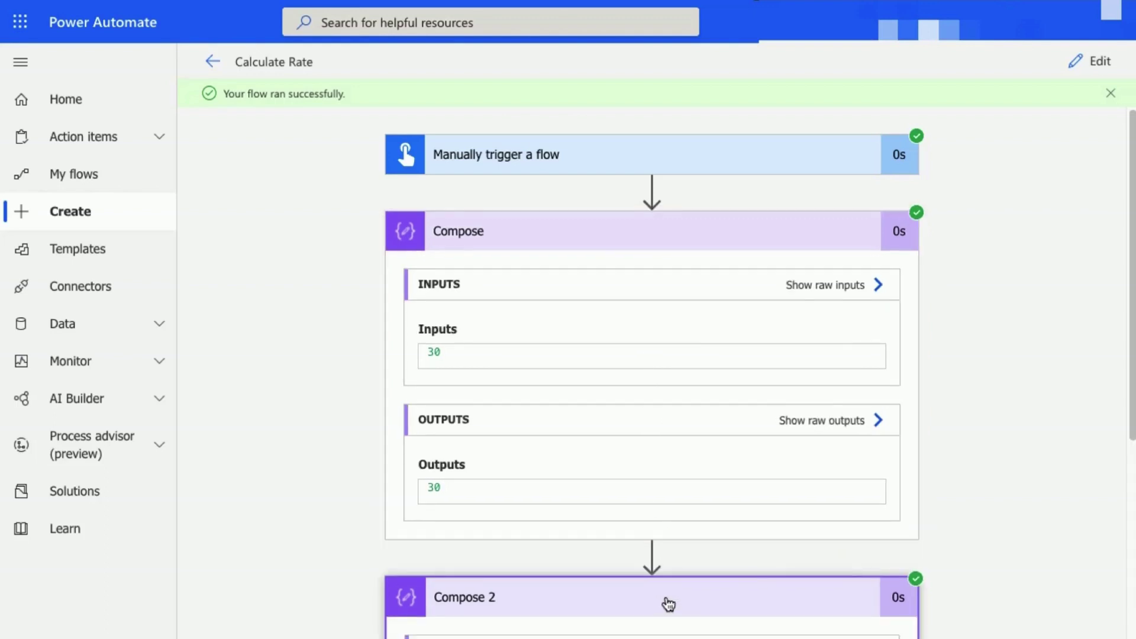
pyautogui.scroll(-5, 666, 601)
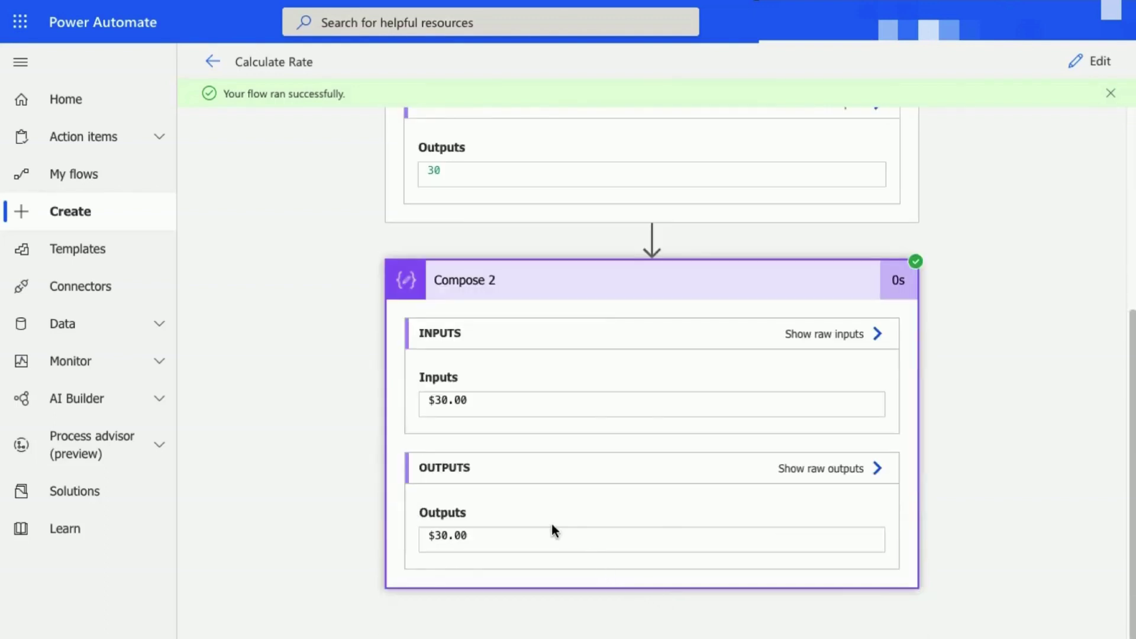